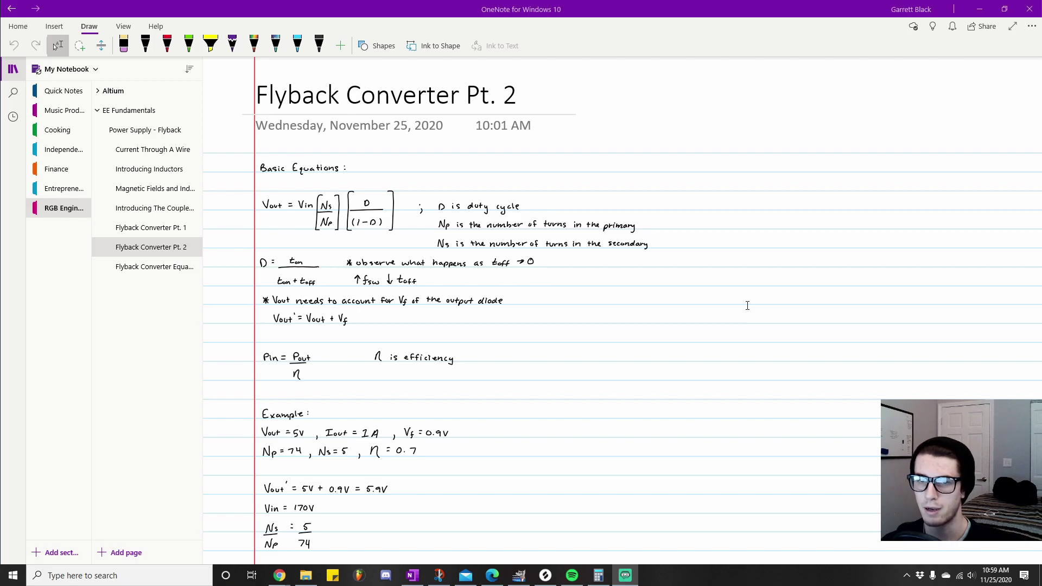
Look over the Pt. 1 schematic page, return to Pt. 2, then go back to Pt. 1 with Ctrl+Page Up
click(93, 227)
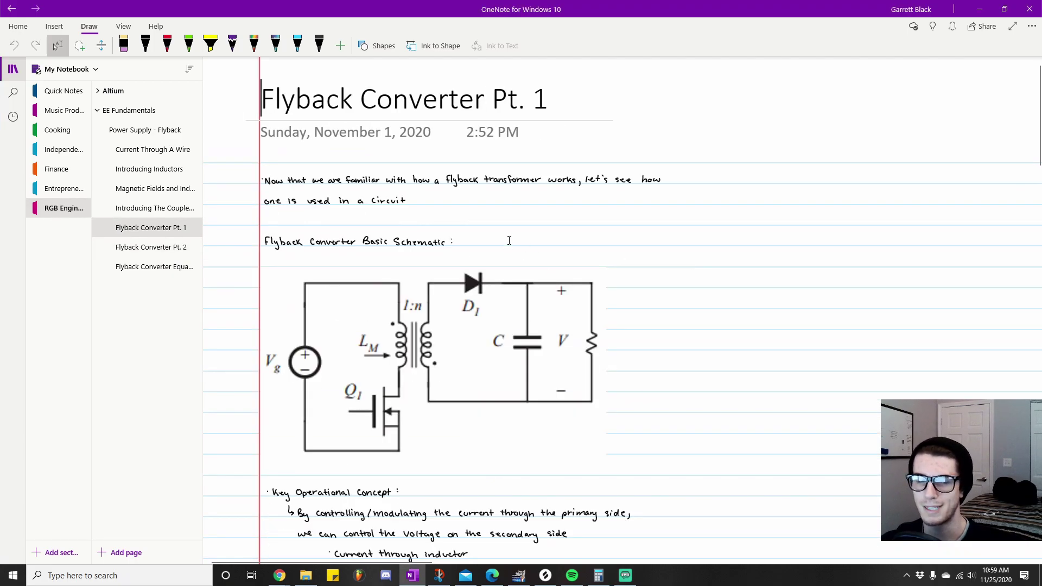
scroll(509, 240, down, 3)
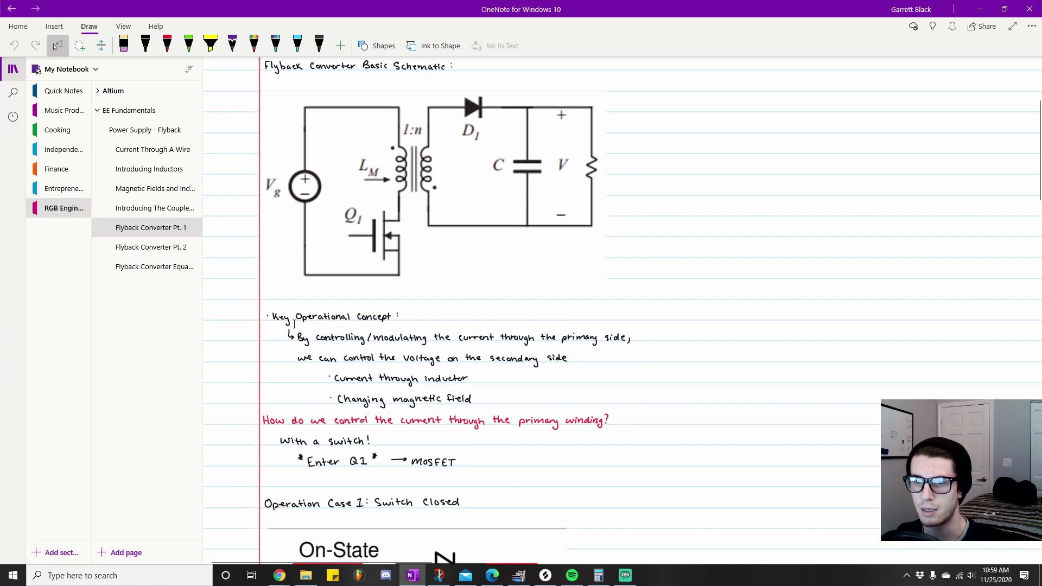
scroll(442, 365, up, 7)
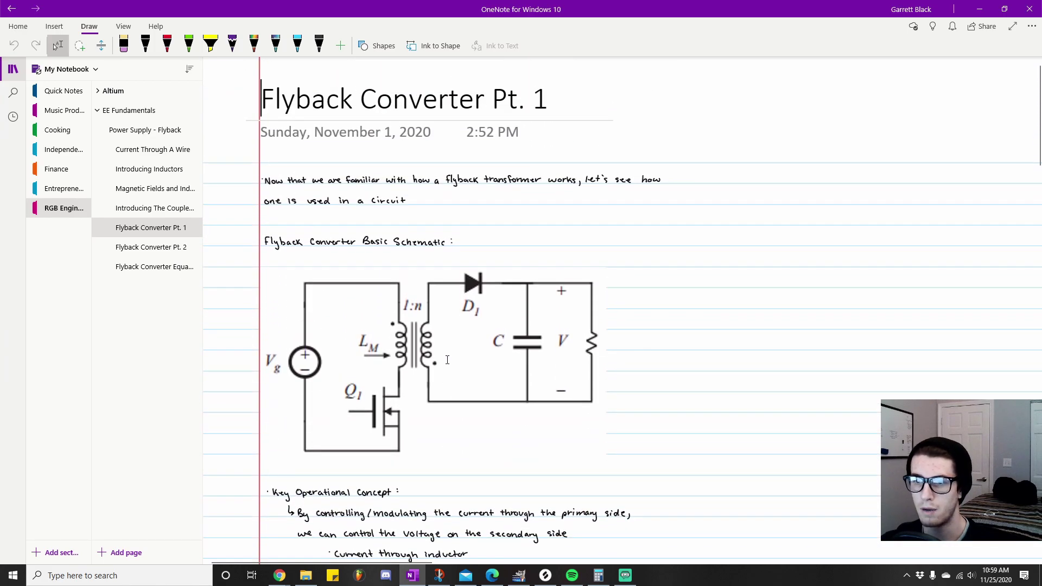
scroll(447, 360, down, 7)
scroll(447, 360, up, 2)
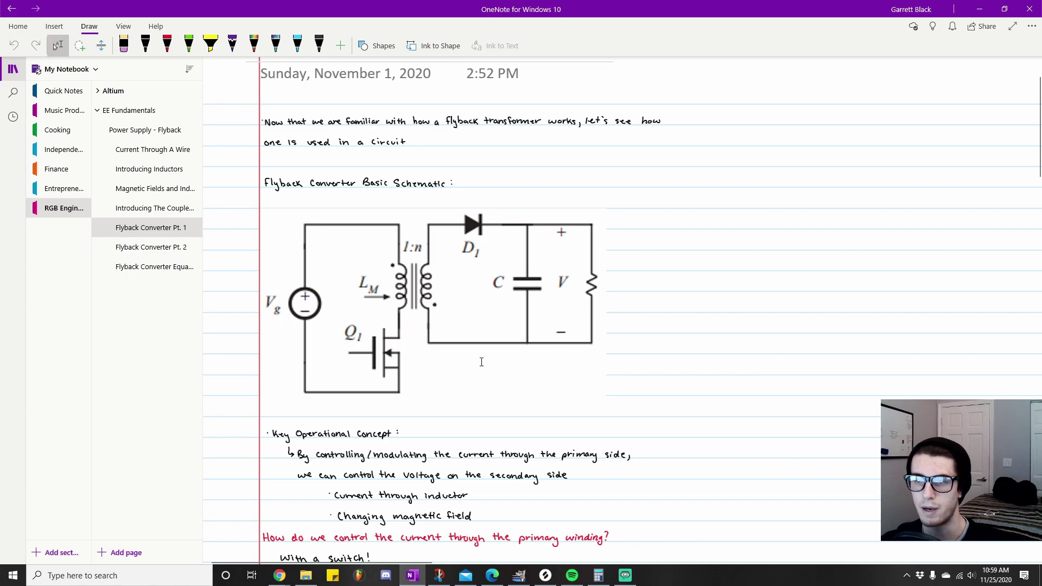
scroll(426, 343, down, 1)
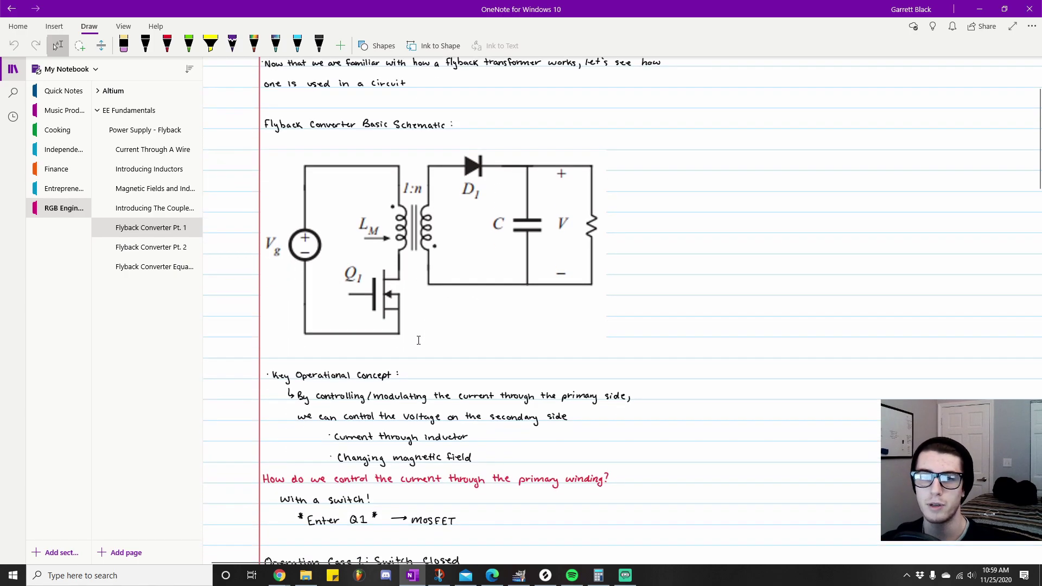
scroll(419, 340, up, 2)
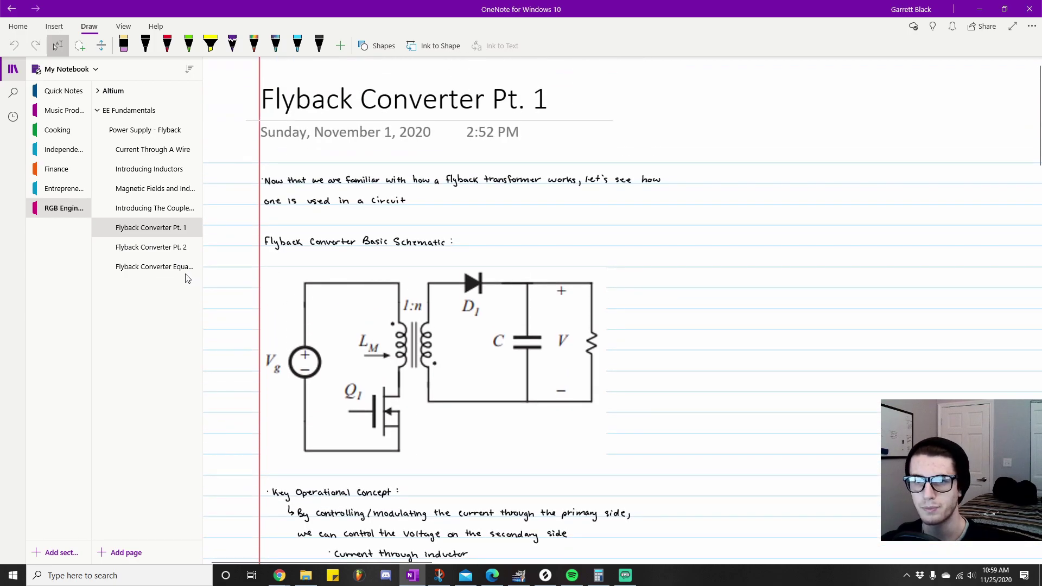
click(156, 249)
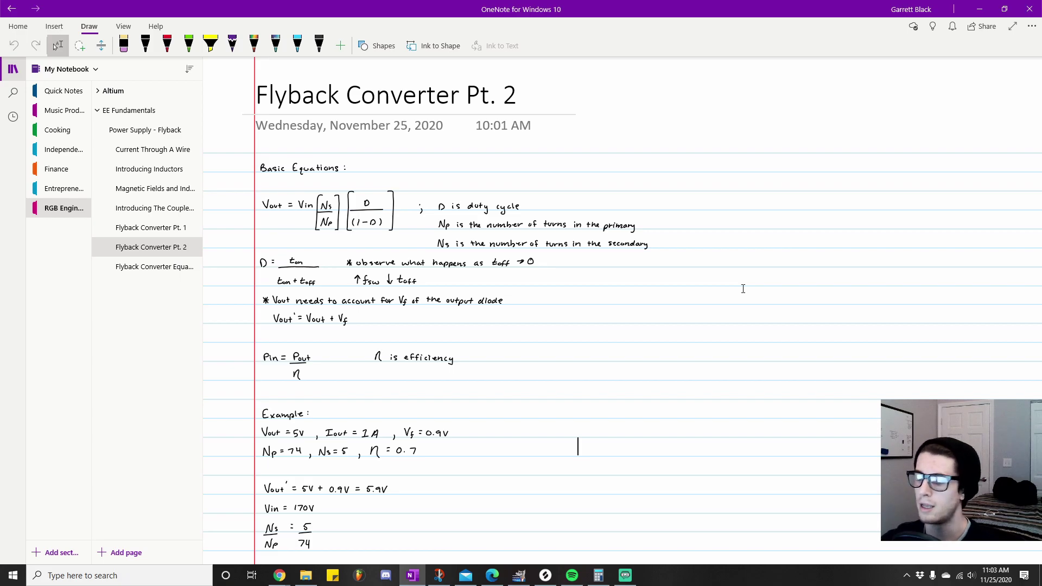
key(ctrl+Page_Up)
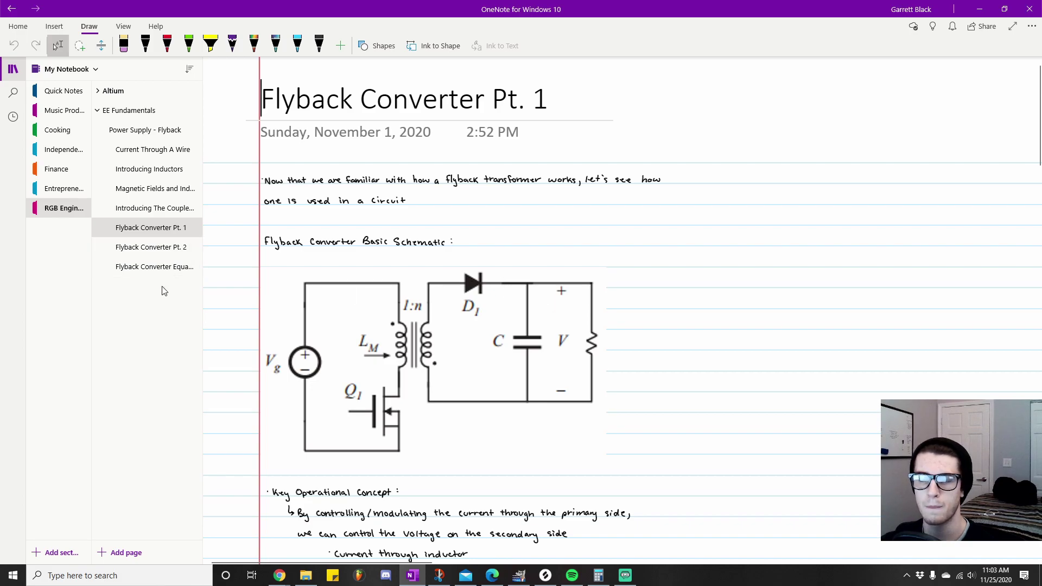
Go back to the Flyback Converter Pt. 2 page from the page list
click(160, 245)
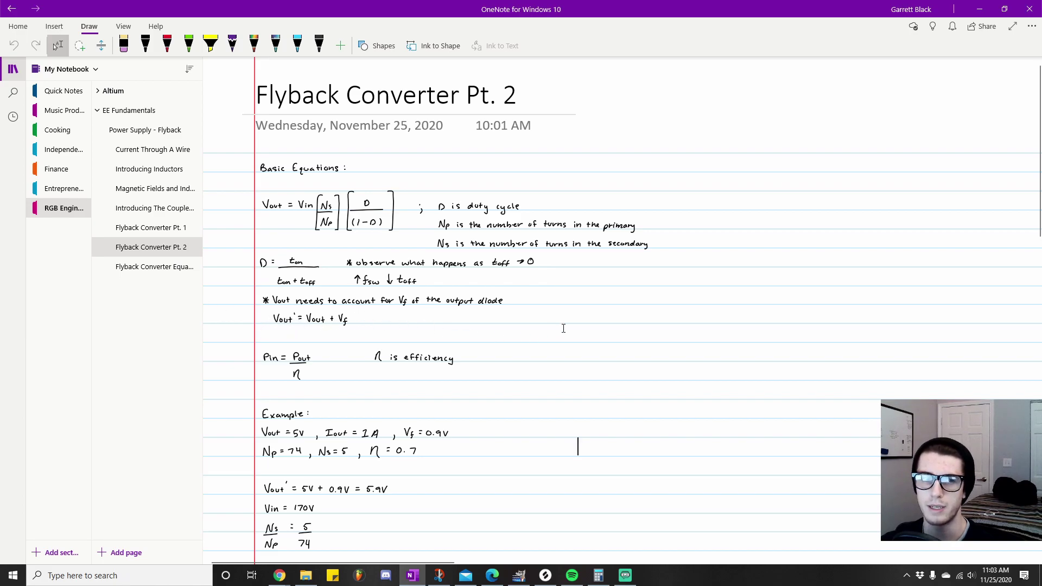
scroll(563, 328, down, 1)
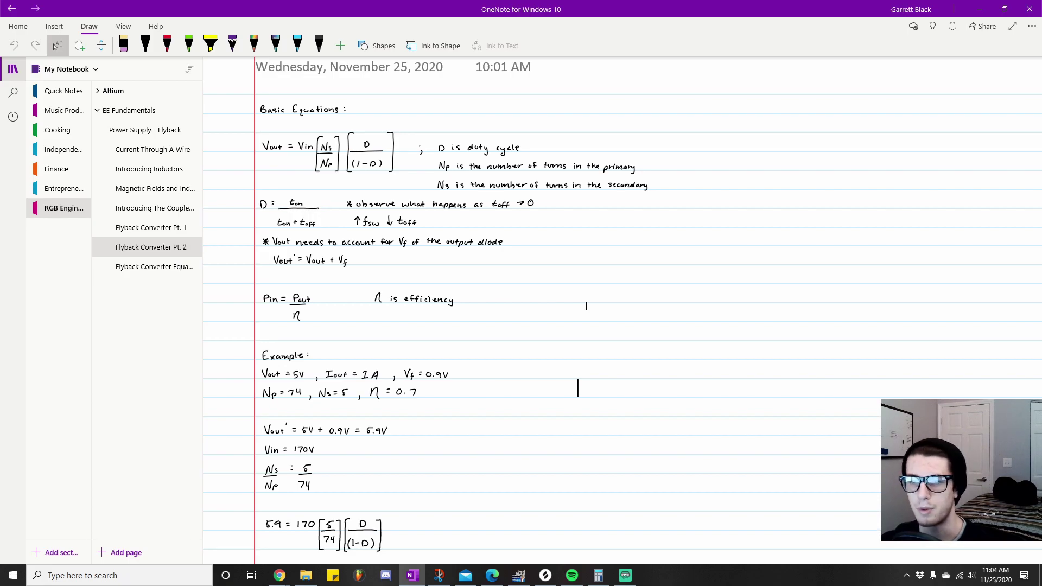
scroll(615, 392, down, 1)
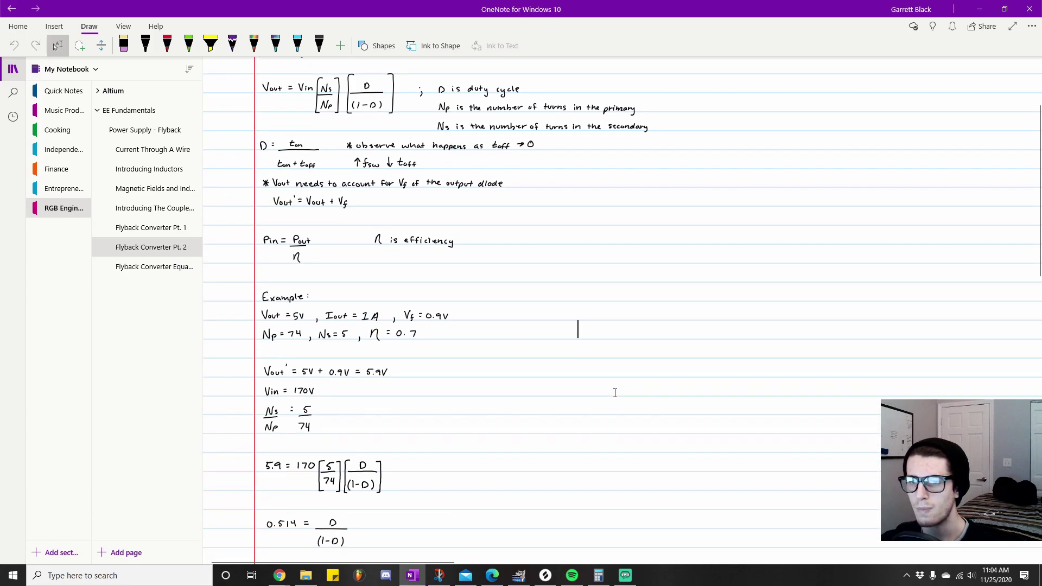
scroll(615, 392, down, 1)
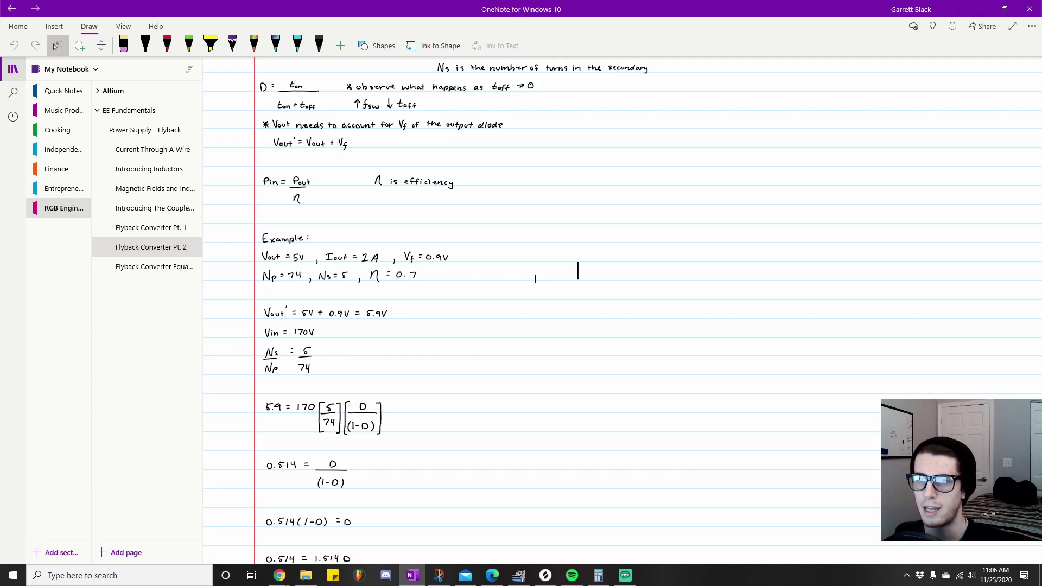
scroll(624, 261, up, 3)
scroll(612, 274, down, 2)
Select the handwritten 5.9 = 170 duty-cycle equation, then deselect it
drag(252, 455, 436, 509)
scroll(601, 310, up, 1)
scroll(570, 298, down, 1)
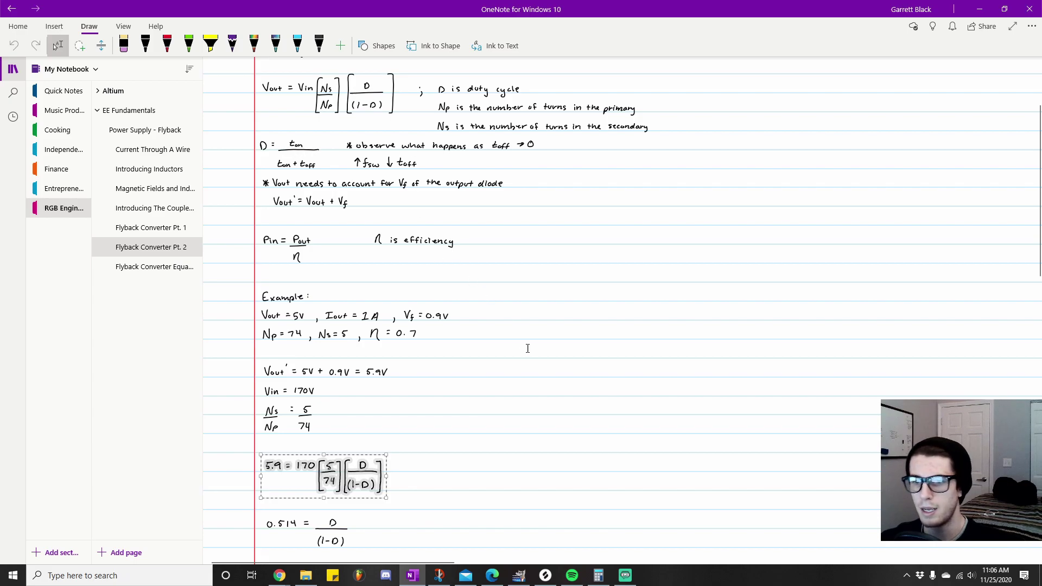
click(542, 384)
Scroll down to D = 33.9% and input power Pin = 5W/0.7 = 7.142W
scroll(499, 400, down, 2)
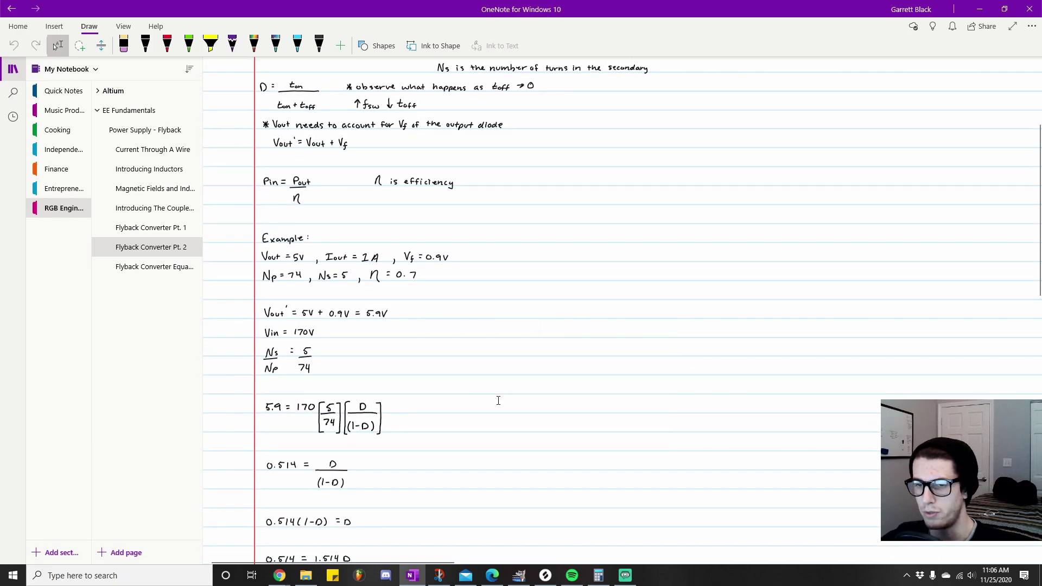
scroll(499, 385, down, 2)
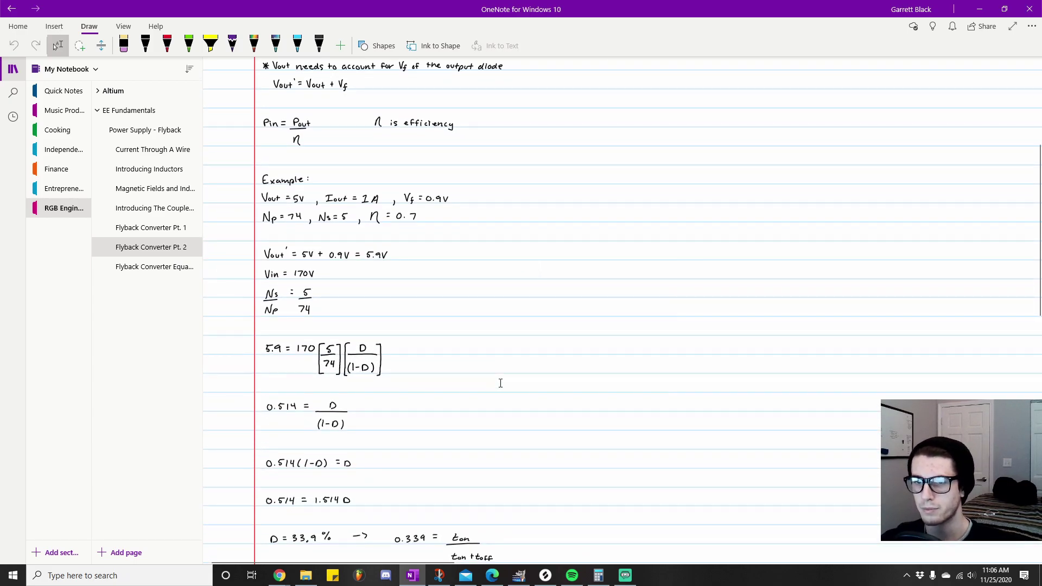
scroll(289, 384, down, 2)
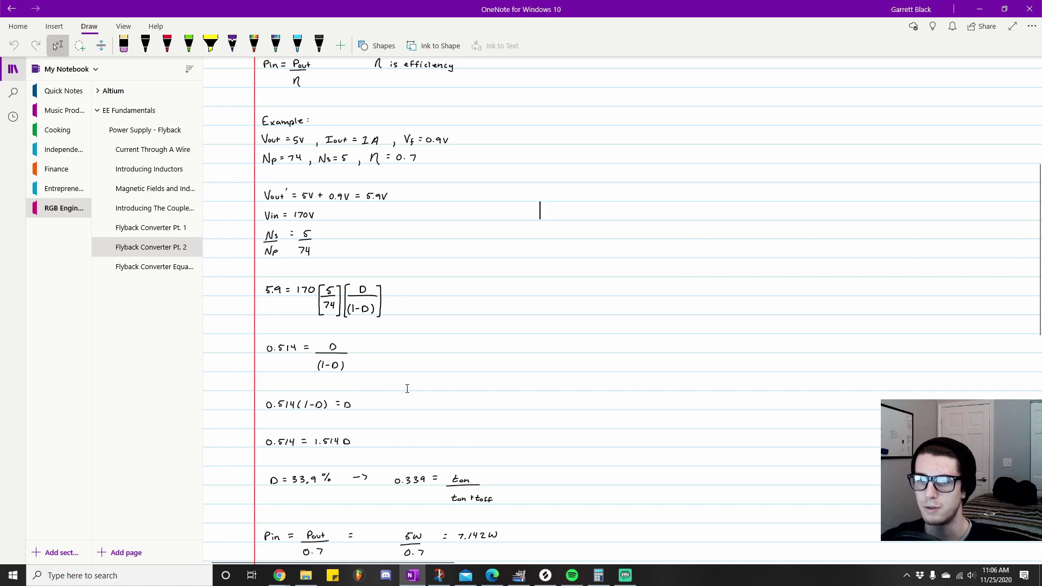
scroll(407, 389, down, 2)
scroll(231, 365, down, 2)
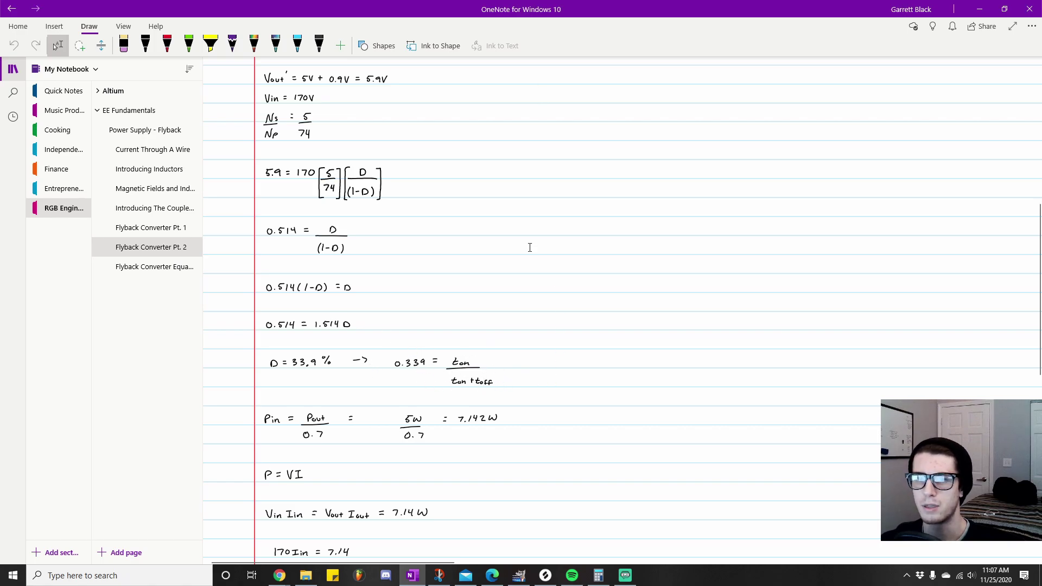
Glance through the Flyback Converter Equations page, then return to Flyback Converter Pt. 2
click(130, 271)
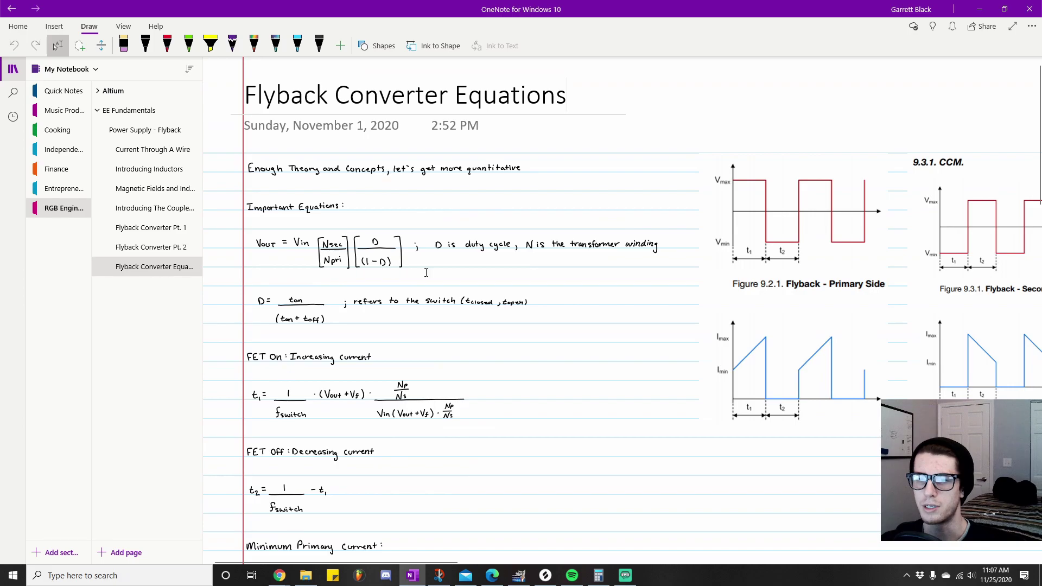
scroll(426, 272, down, 3)
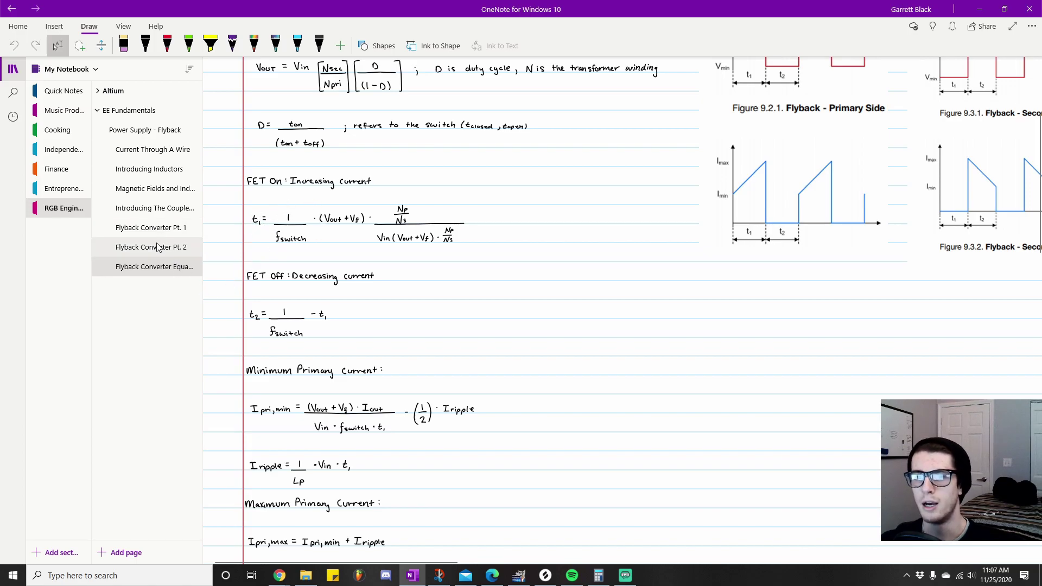
click(179, 248)
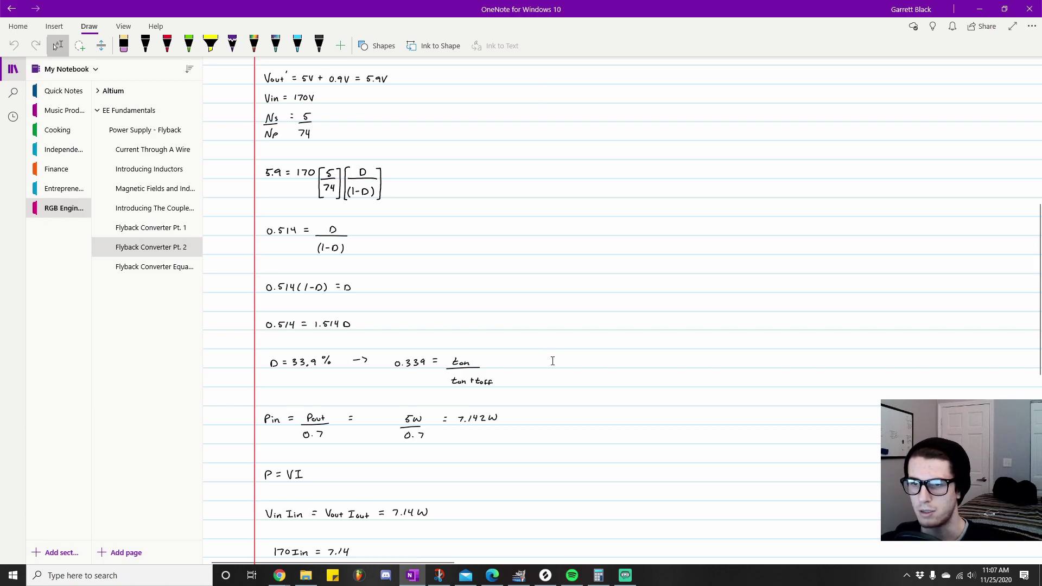
Scroll Pt. 2 until the solved input current Iin = 42 mA is in view
scroll(550, 355, down, 2)
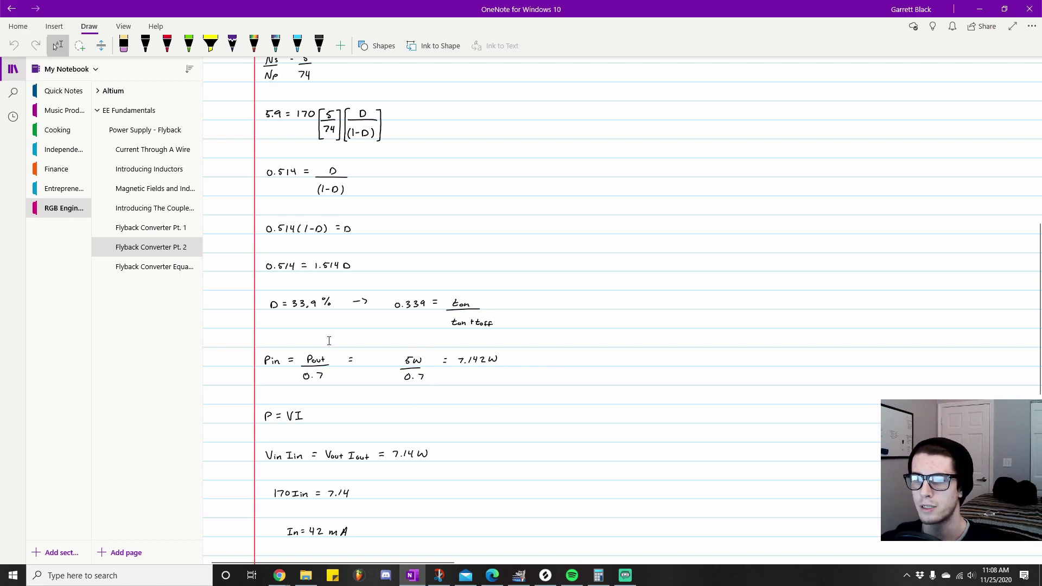
scroll(251, 353, down, 1)
scroll(241, 331, up, 1)
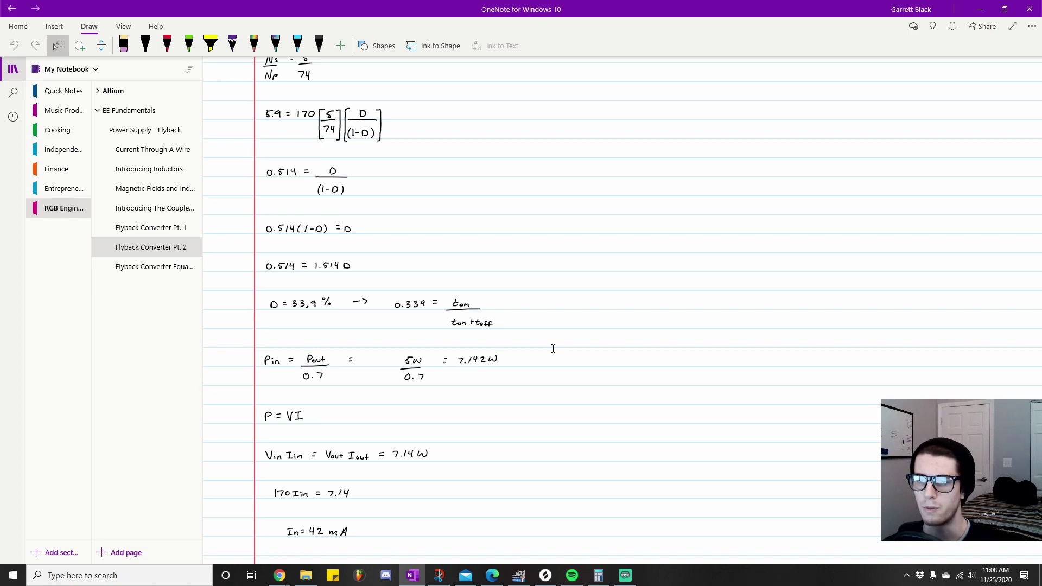
scroll(551, 353, down, 2)
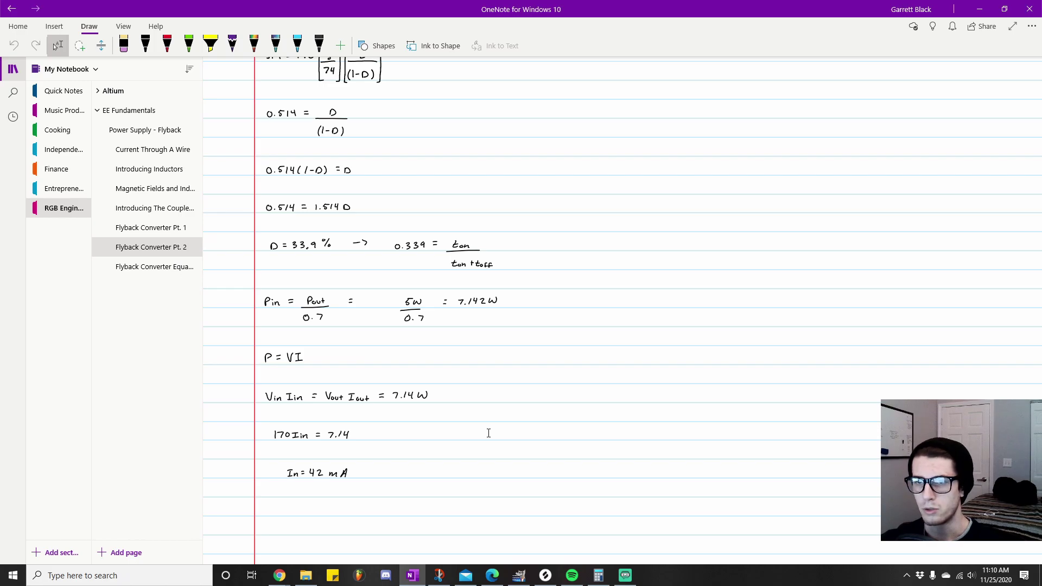
Scroll to the top of Pt. 2, then open and skim the Flyback Converter Equations page
scroll(492, 437, up, 10)
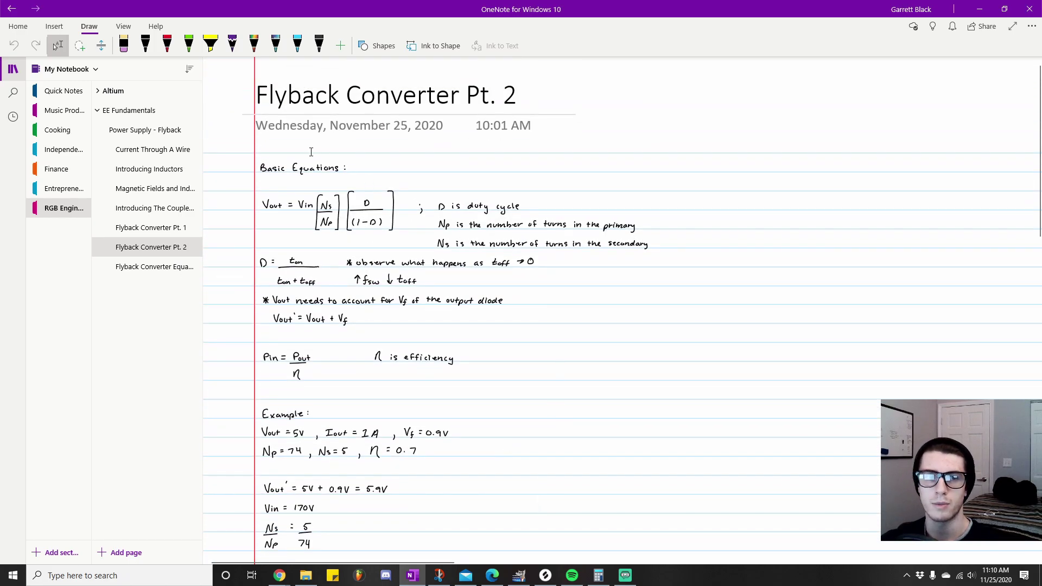
click(153, 266)
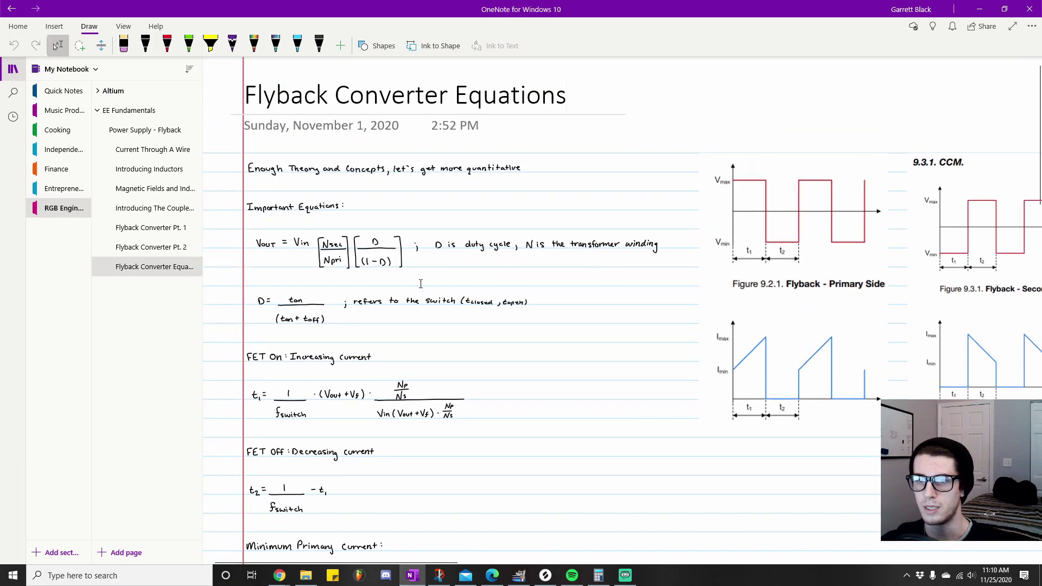
scroll(420, 284, down, 3)
scroll(421, 284, down, 13)
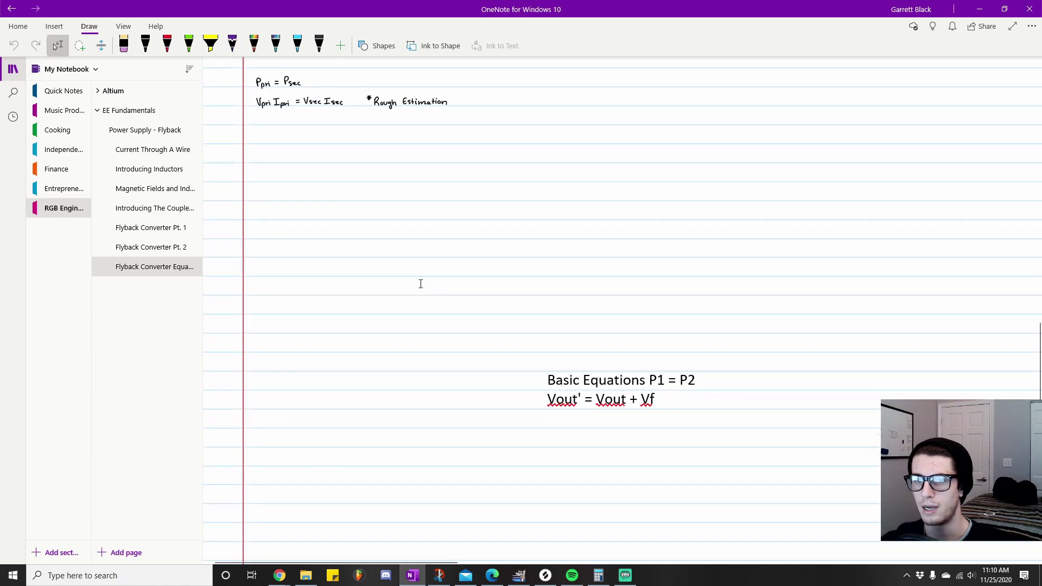
scroll(421, 284, up, 15)
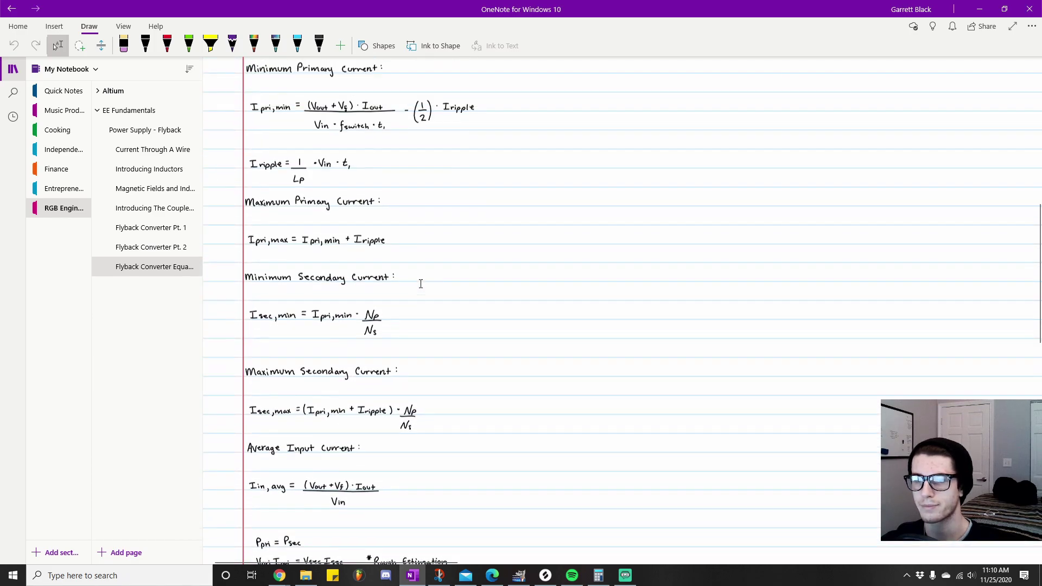
scroll(420, 284, up, 2)
click(151, 247)
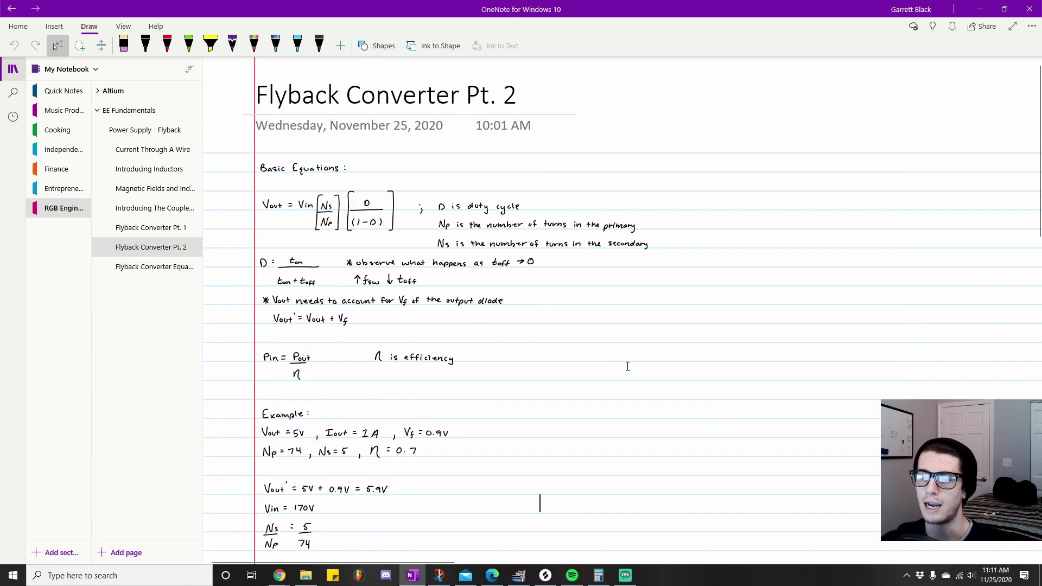